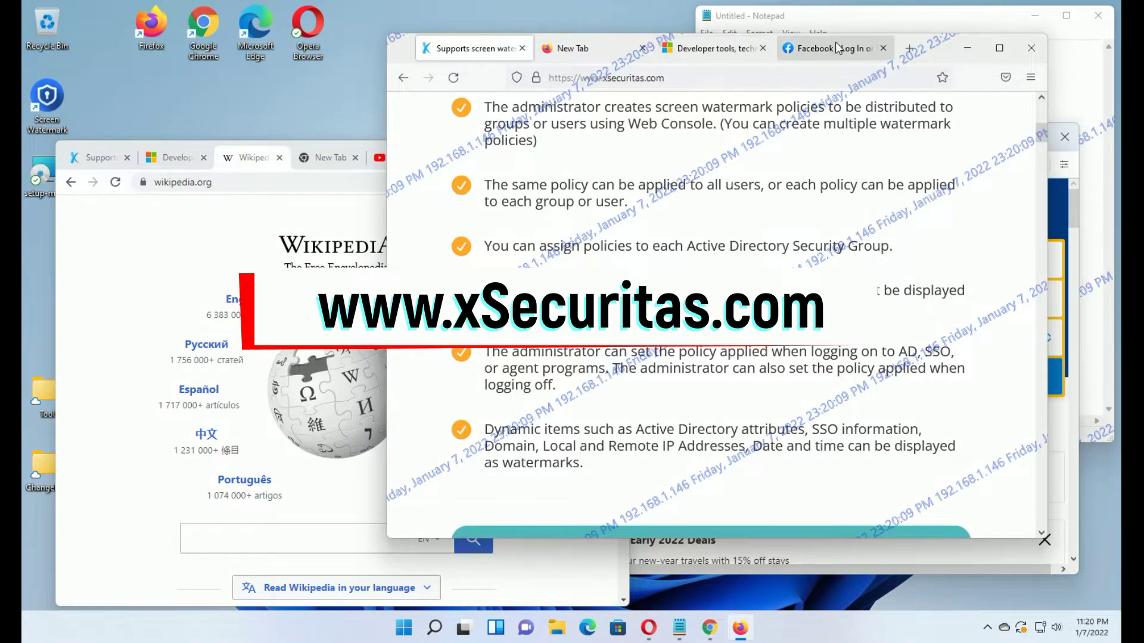
# Step: Compare watermarks on Firefox's Facebook and xSecuritas tabs, then Opera's Booking.com and xSecuritas tabs
pyautogui.click(836, 48)
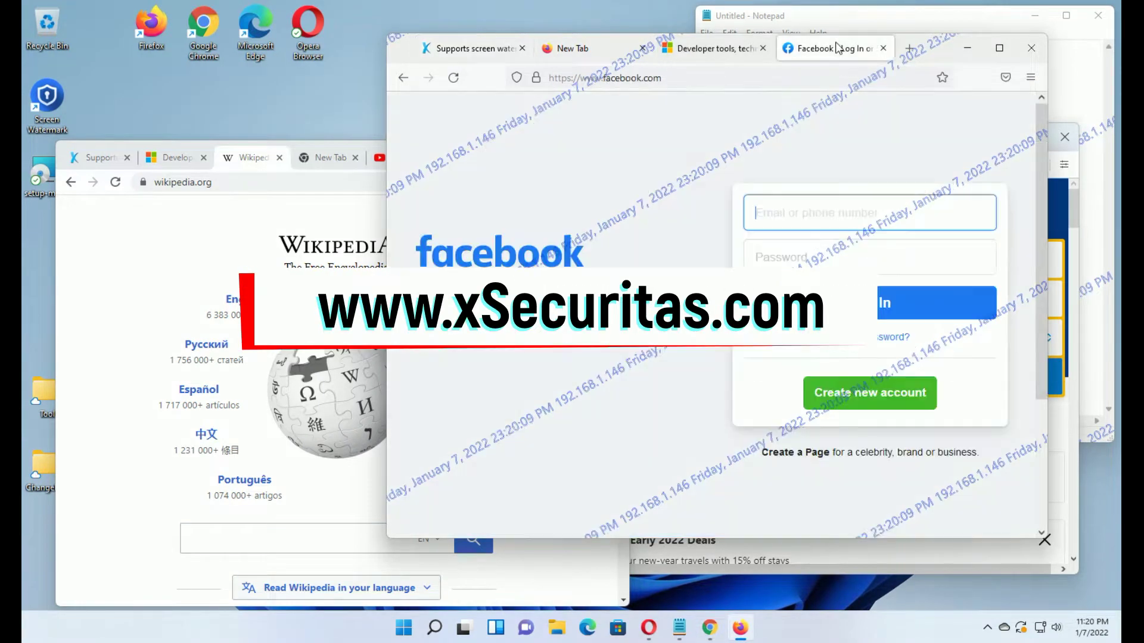
pyautogui.click(489, 54)
pyautogui.click(1079, 184)
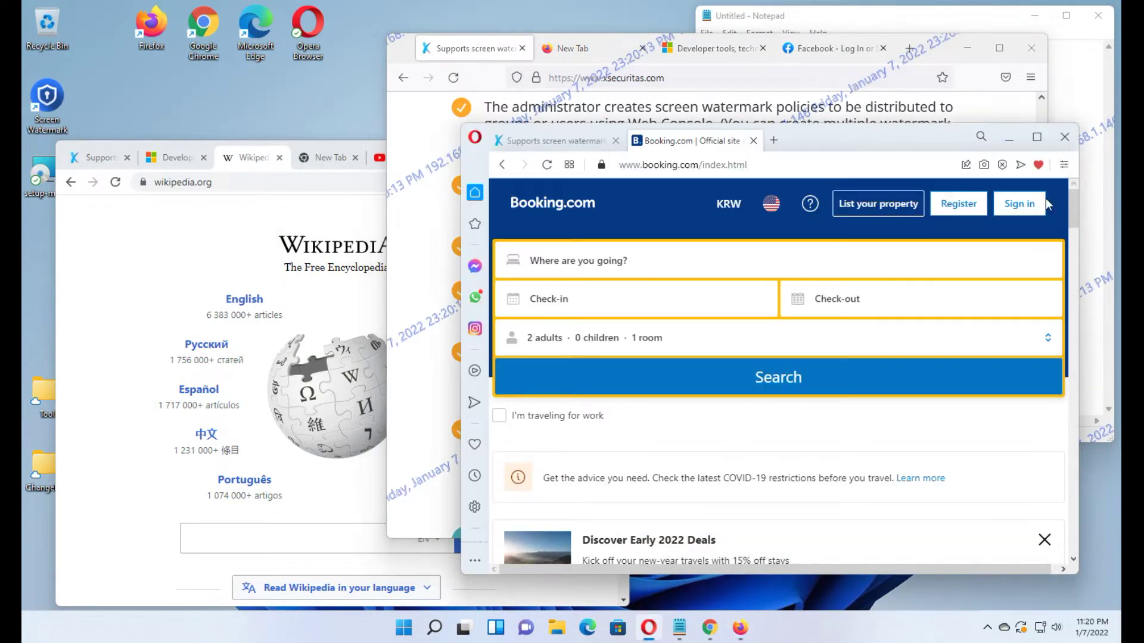
pyautogui.click(564, 149)
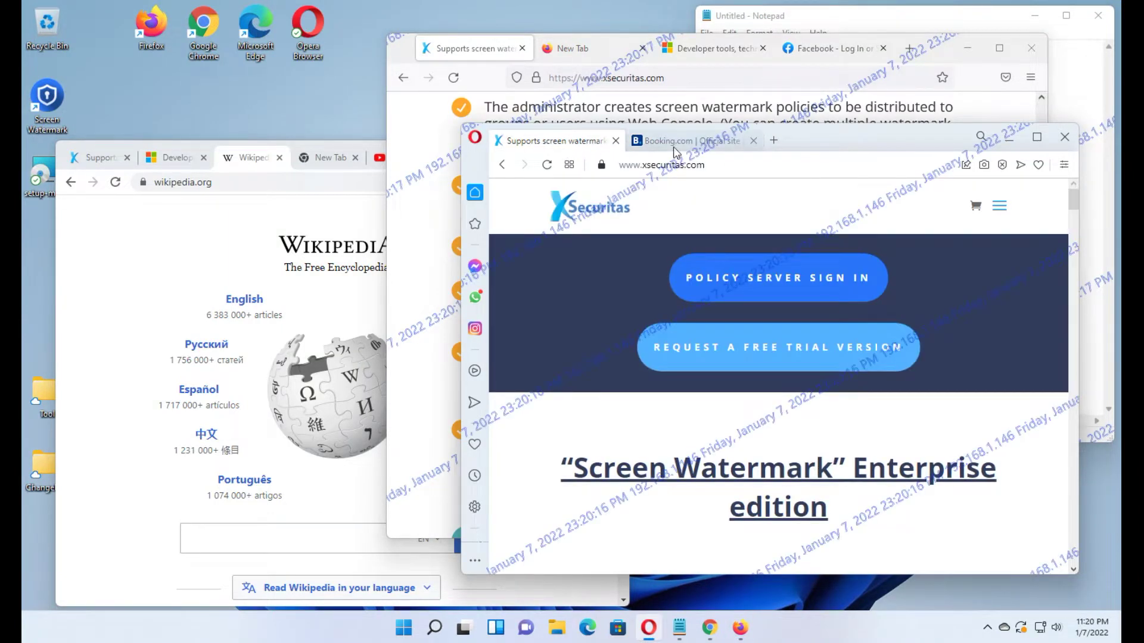
pyautogui.click(662, 141)
pyautogui.click(577, 148)
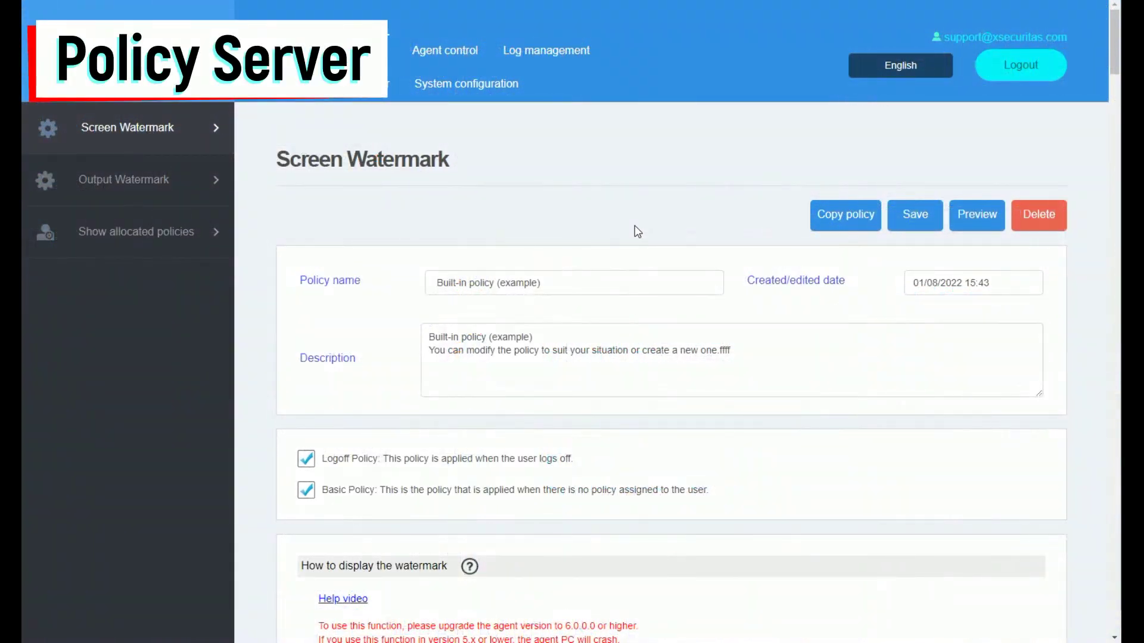
pyautogui.scroll(-3, 636, 231)
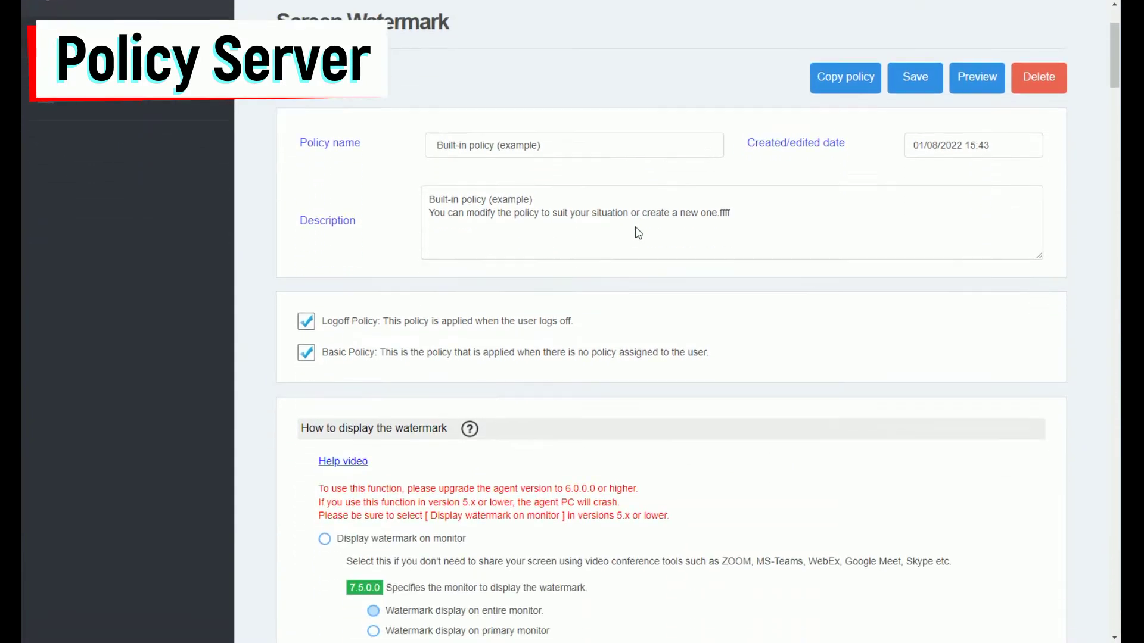
pyautogui.scroll(-3, 637, 234)
pyautogui.scroll(-2, 636, 238)
pyautogui.scroll(-3, 637, 243)
pyautogui.scroll(-2, 636, 243)
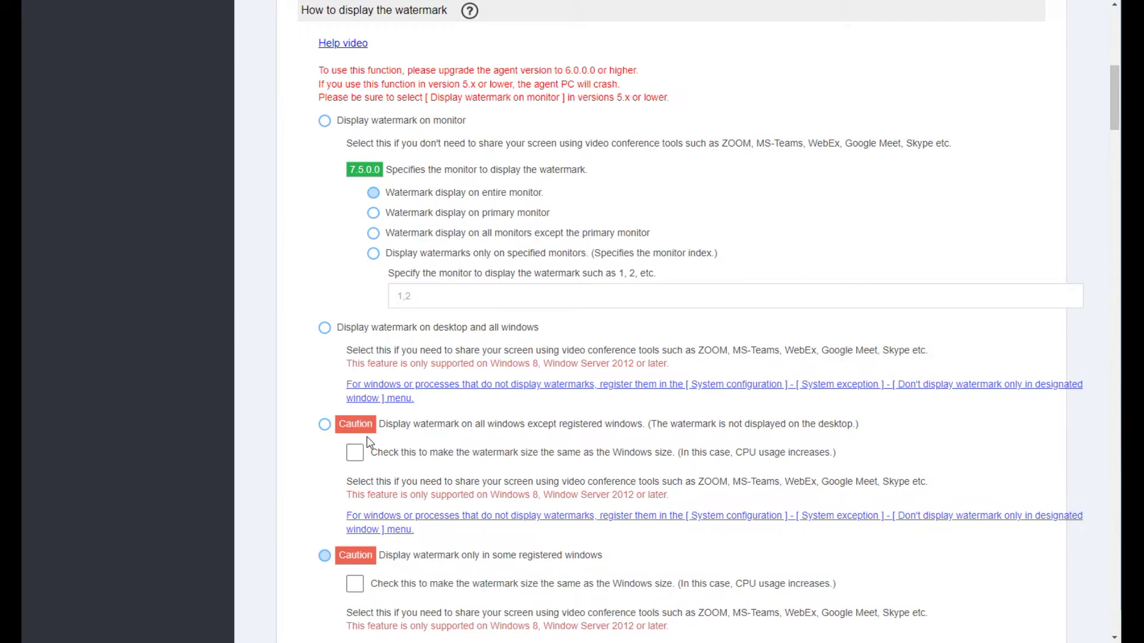
# Step: Watermark all windows except registered ones, and in browsers only on specified sites
pyautogui.click(324, 424)
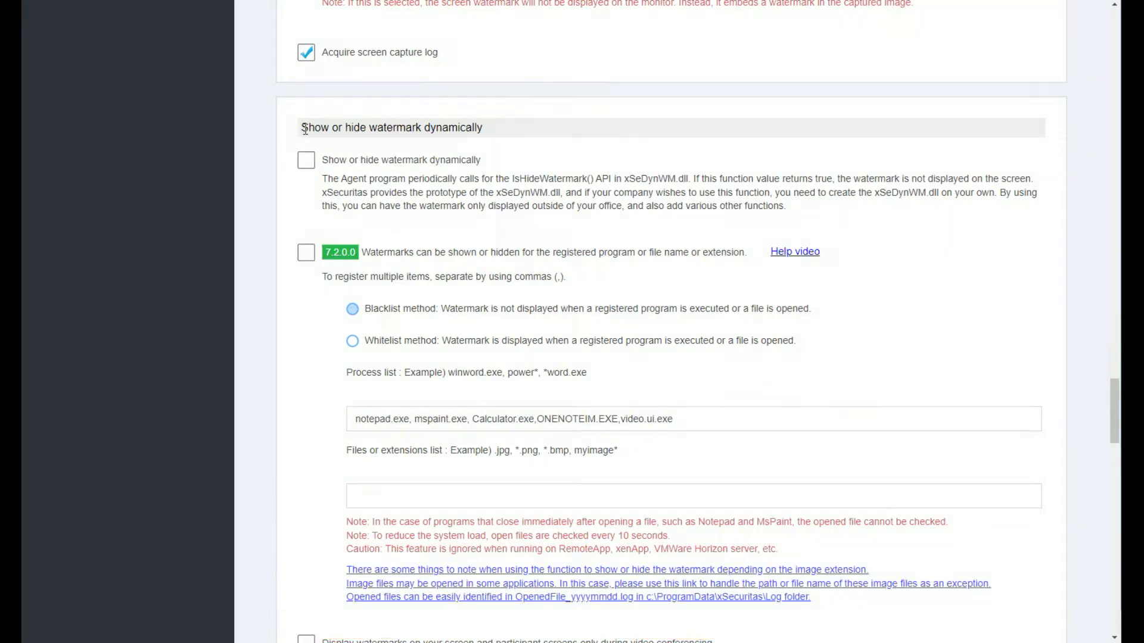
pyautogui.moveTo(301, 128); pyautogui.dragTo(486, 128)
pyautogui.click(517, 153)
pyautogui.scroll(-2, 455, 273)
pyautogui.scroll(-2, 454, 292)
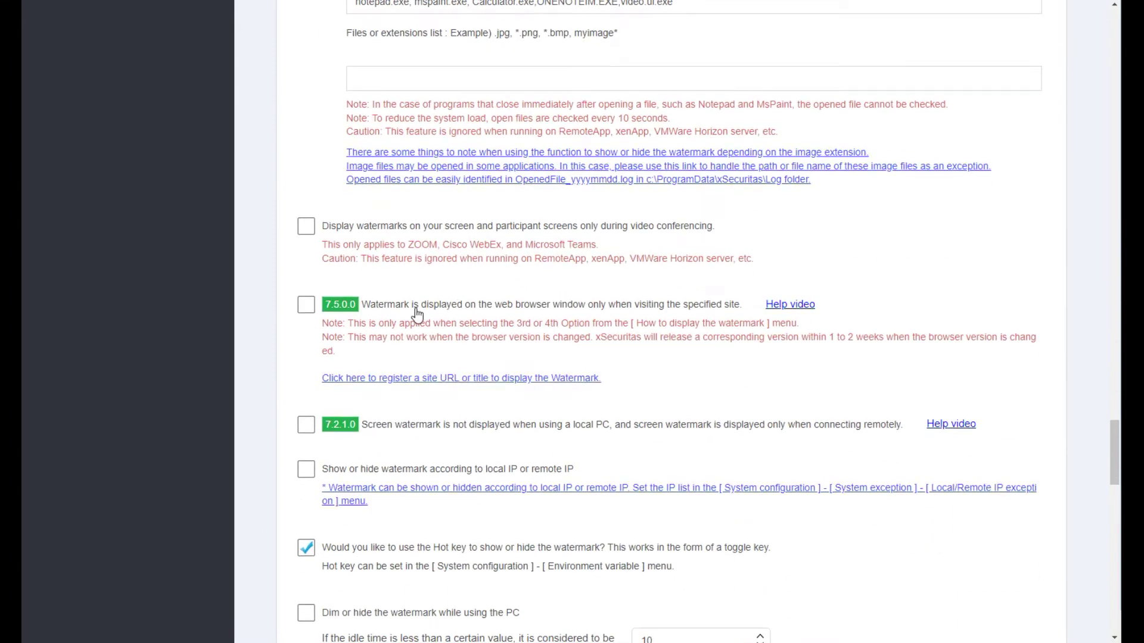
pyautogui.scroll(-1, 416, 313)
pyautogui.click(305, 235)
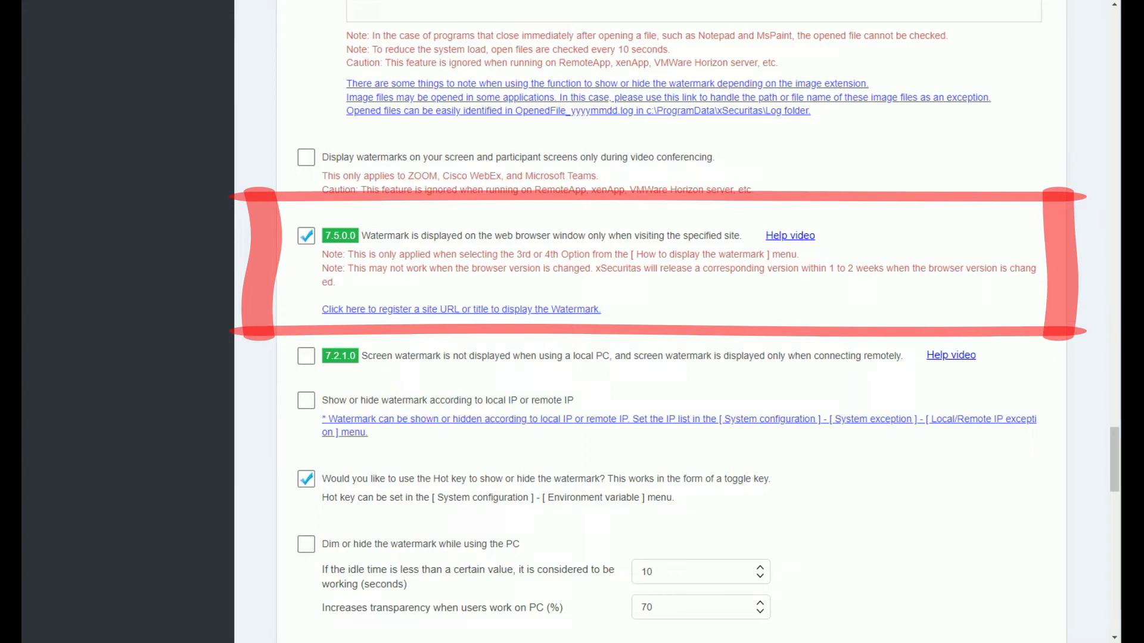
pyautogui.click(490, 310)
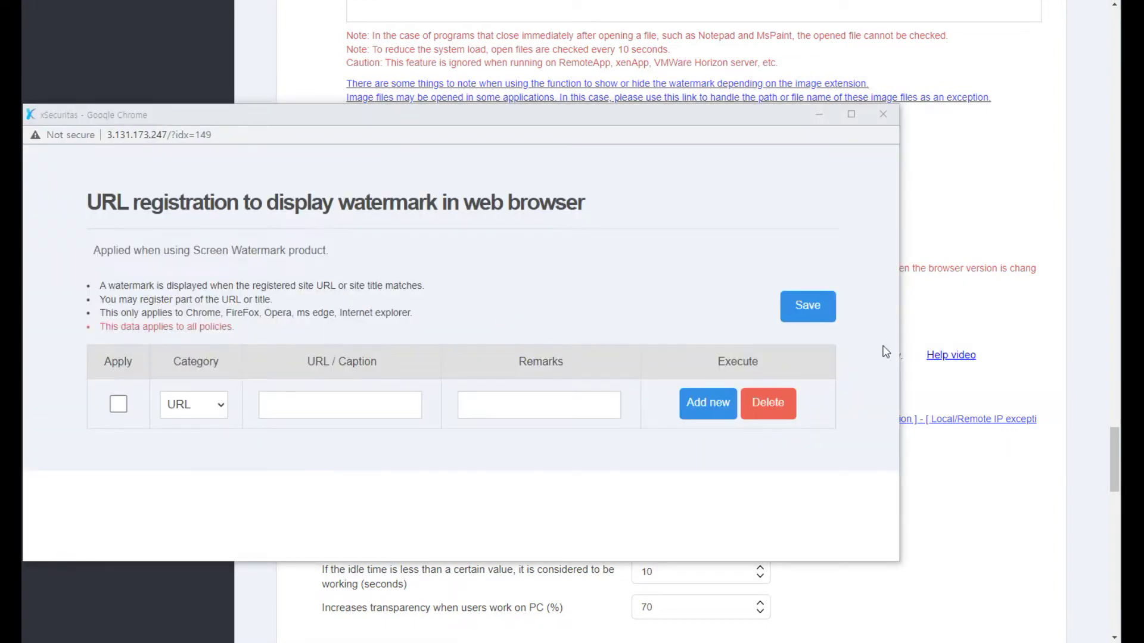
pyautogui.click(118, 406)
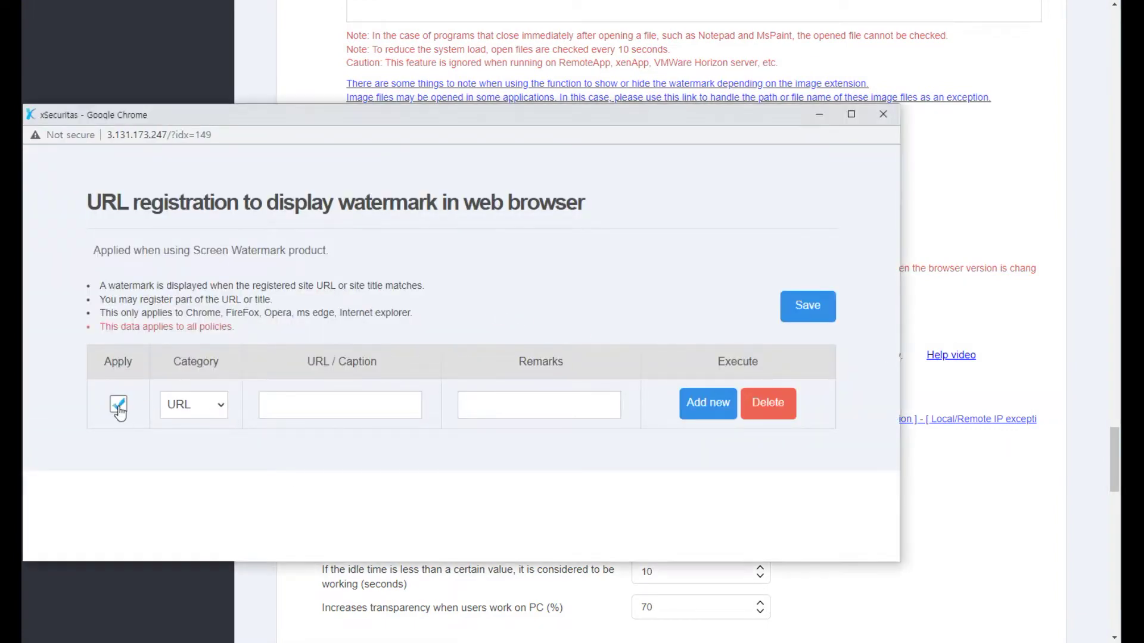
pyautogui.click(218, 413)
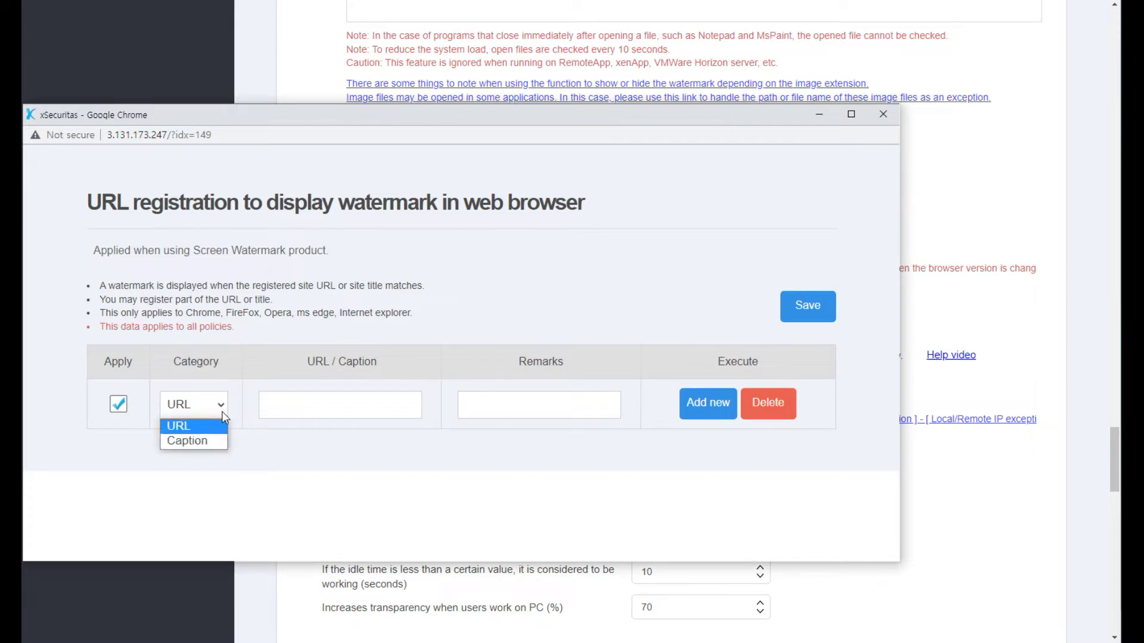
pyautogui.click(303, 408)
pyautogui.write('www.xSecuritas.com')
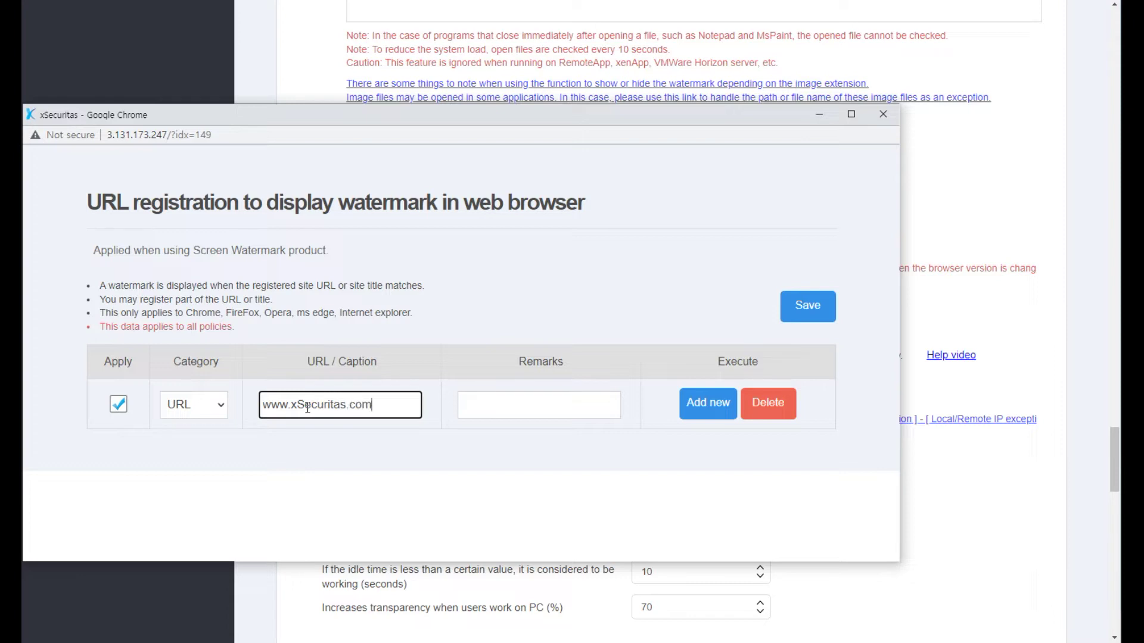
# Step: Add an applied Caption entry 'technical documentation' and save both entries
pyautogui.click(706, 410)
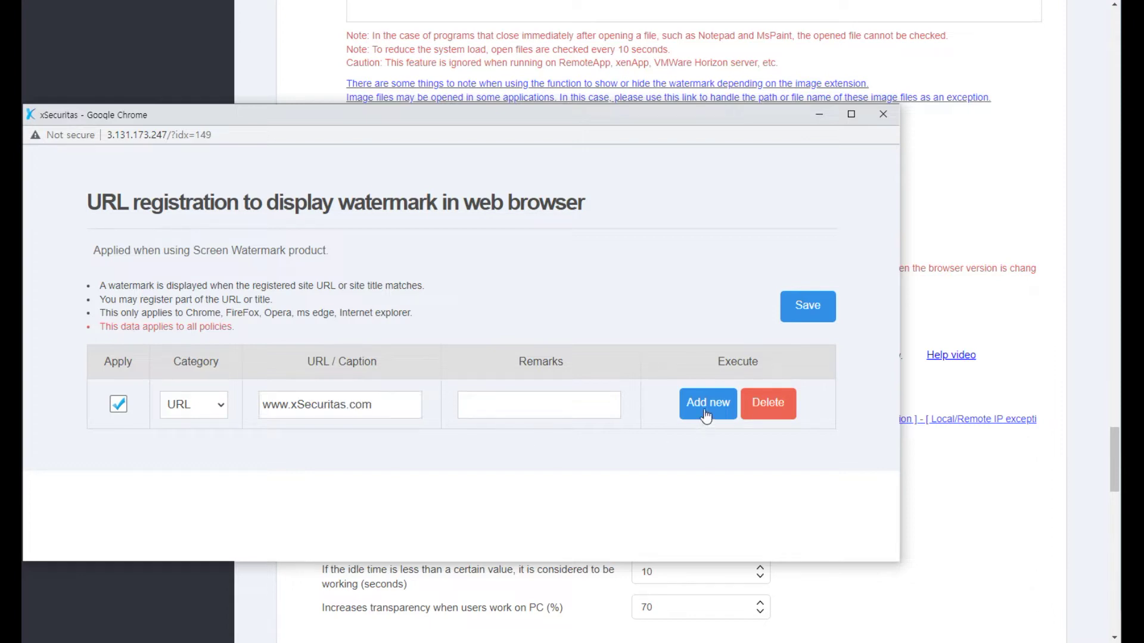
pyautogui.click(118, 457)
pyautogui.click(214, 459)
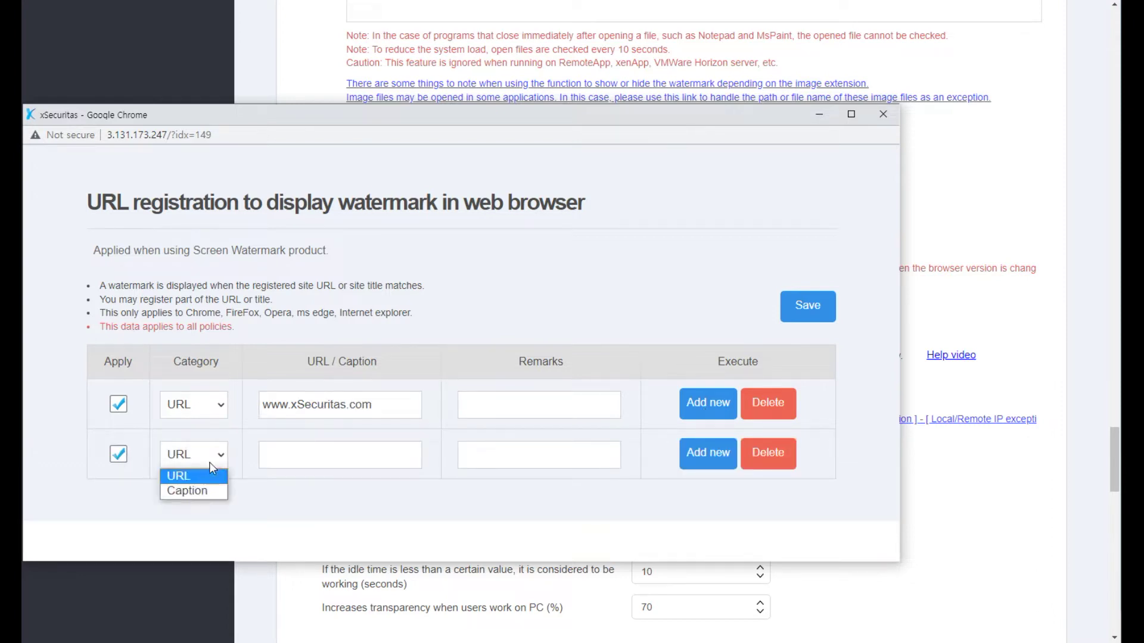
pyautogui.click(191, 490)
pyautogui.click(295, 460)
pyautogui.write('technical documentation')
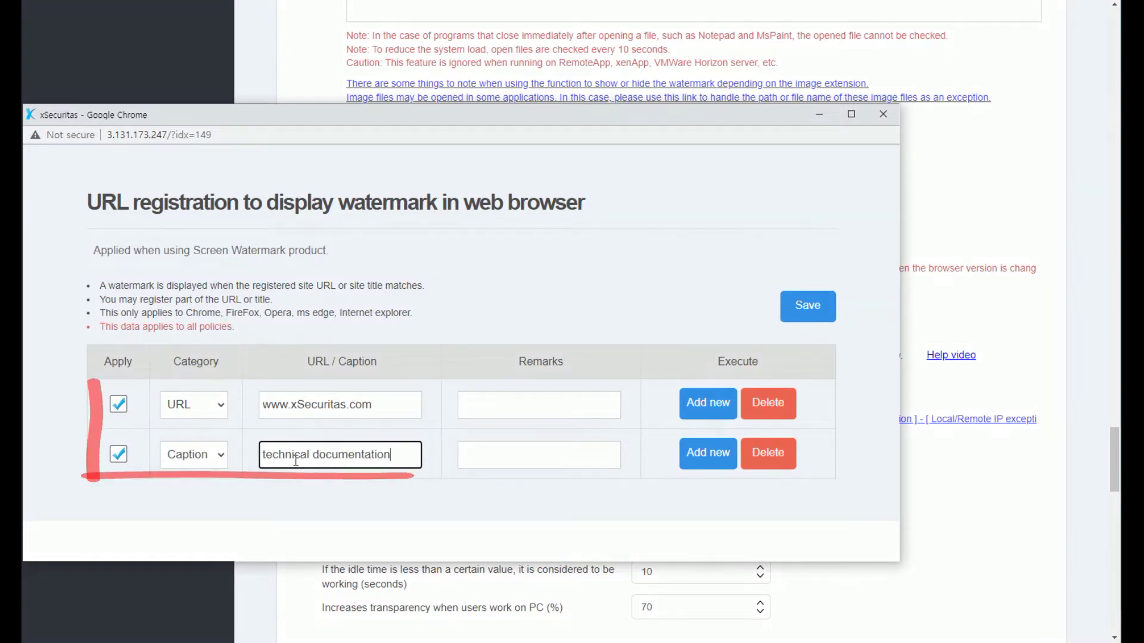
pyautogui.click(827, 311)
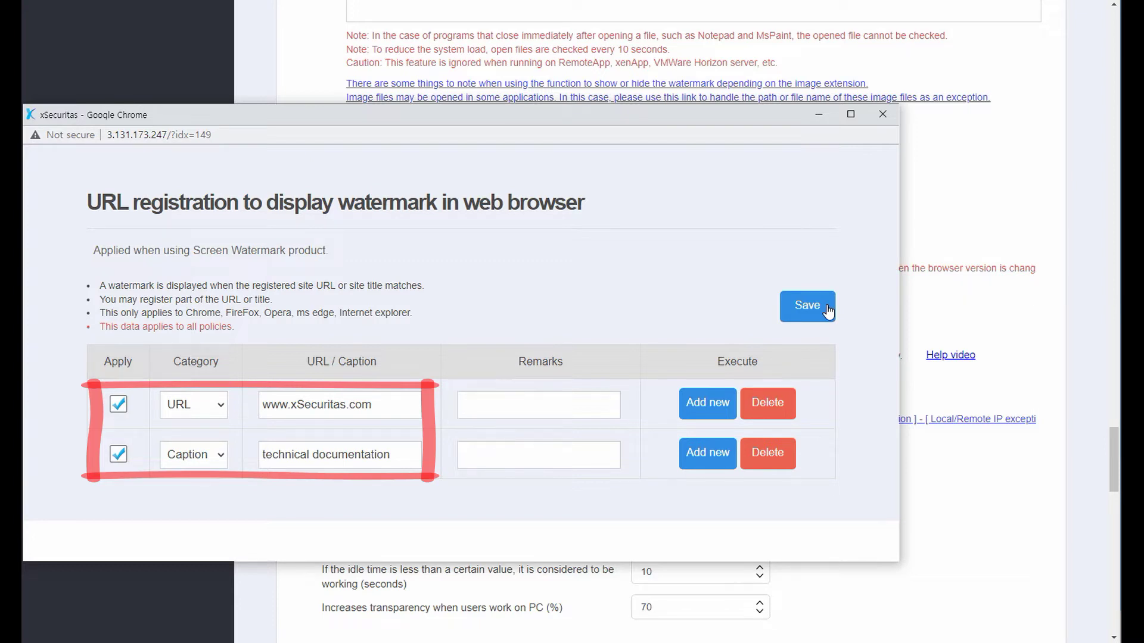
pyautogui.click(827, 308)
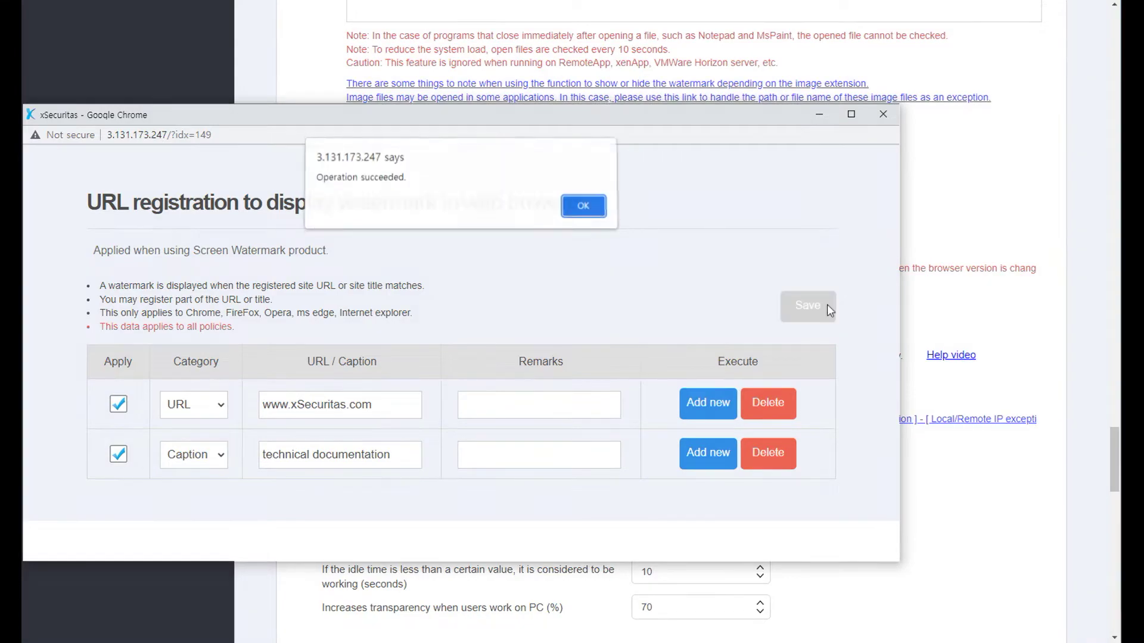
# Step: Dismiss the save-success alert to close site registration
pyautogui.click(589, 215)
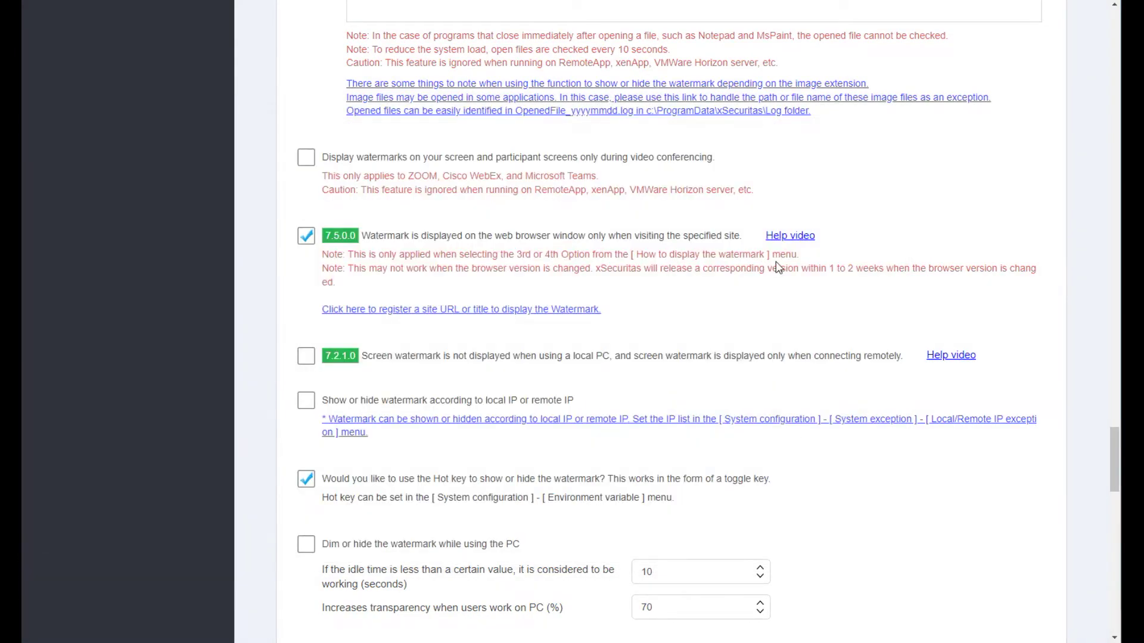
pyautogui.scroll(5, 779, 266)
pyautogui.scroll(5, 882, 218)
pyautogui.scroll(4, 1070, 281)
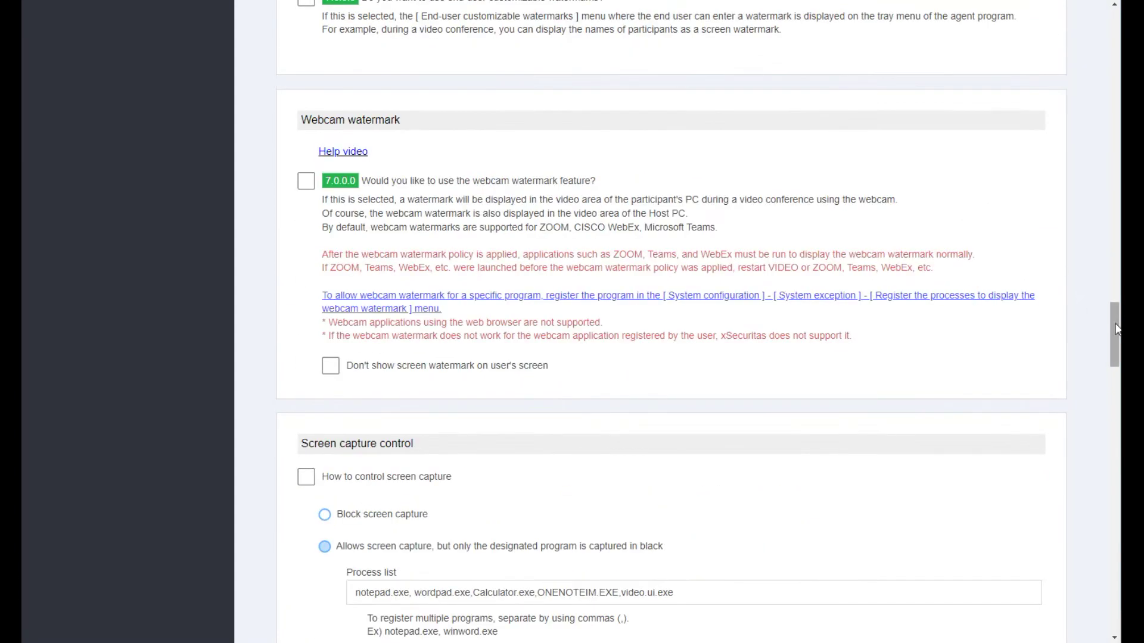
pyautogui.moveTo(1113, 332); pyautogui.dragTo(1110, 13)
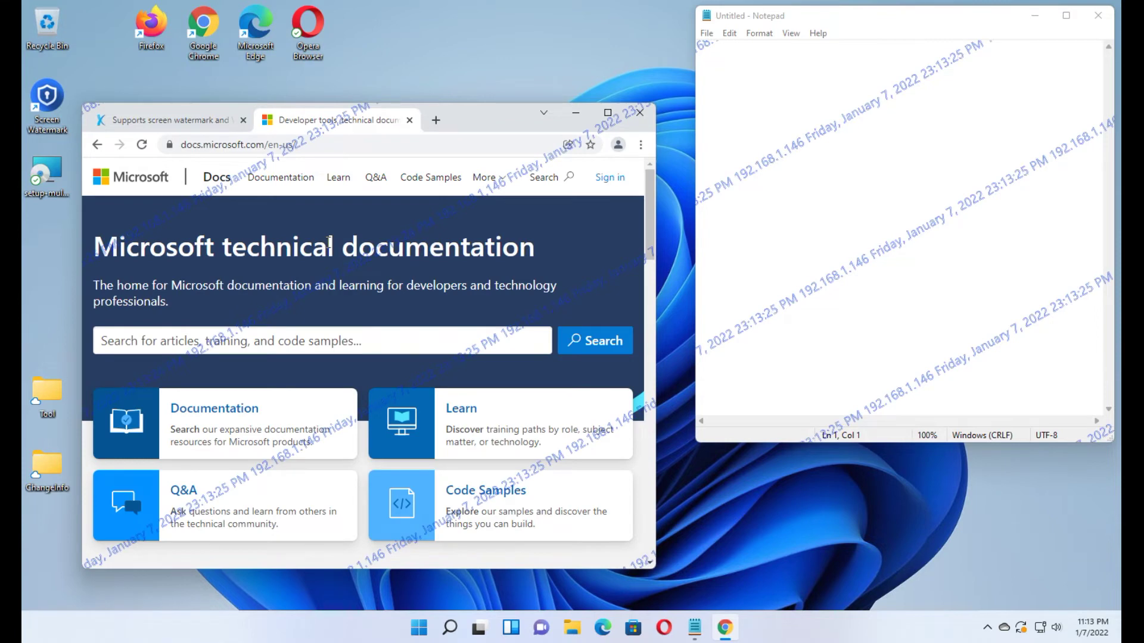
pyautogui.scroll(-3, 345, 242)
pyautogui.scroll(3, 345, 242)
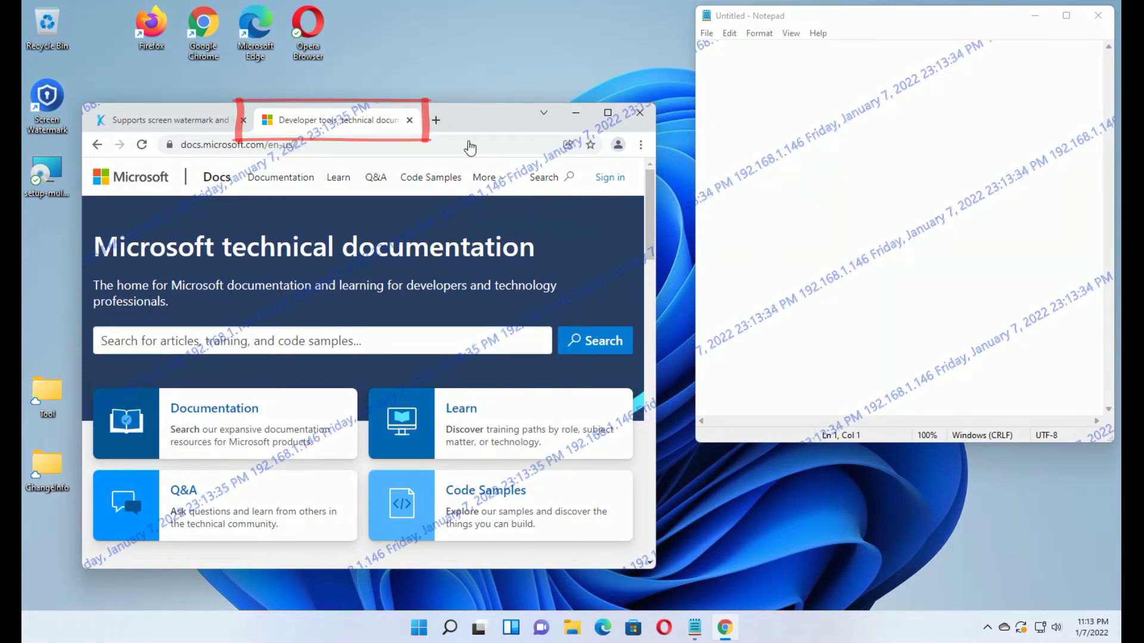
pyautogui.hotkey('ctrl', 't')
pyautogui.write('www.wikipedia')
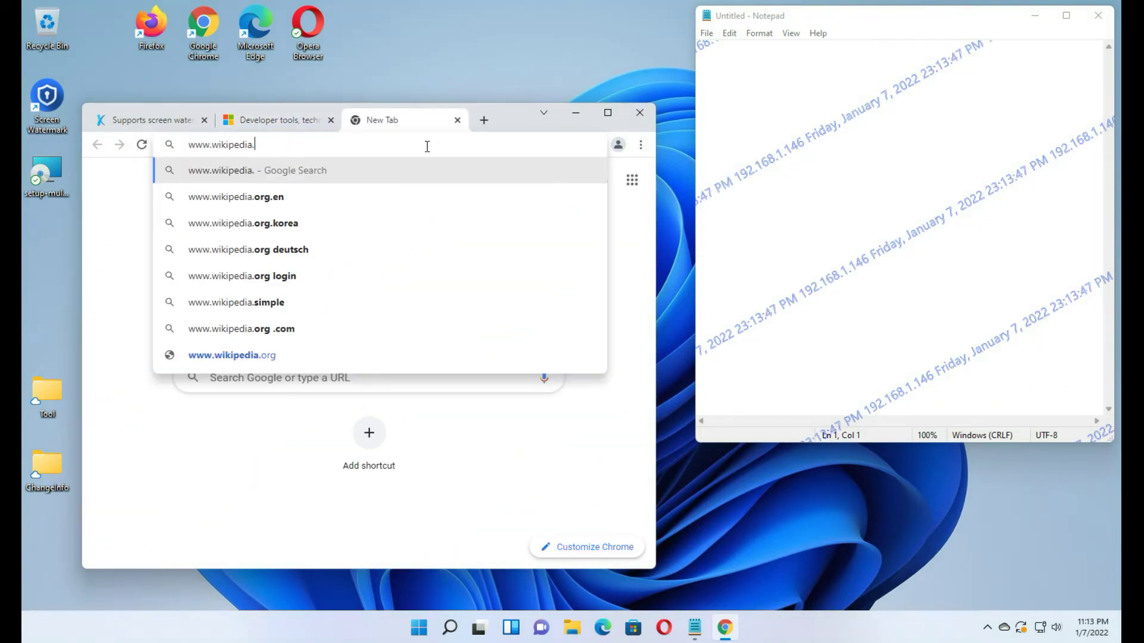
pyautogui.write('.org')
pyautogui.press('Return')
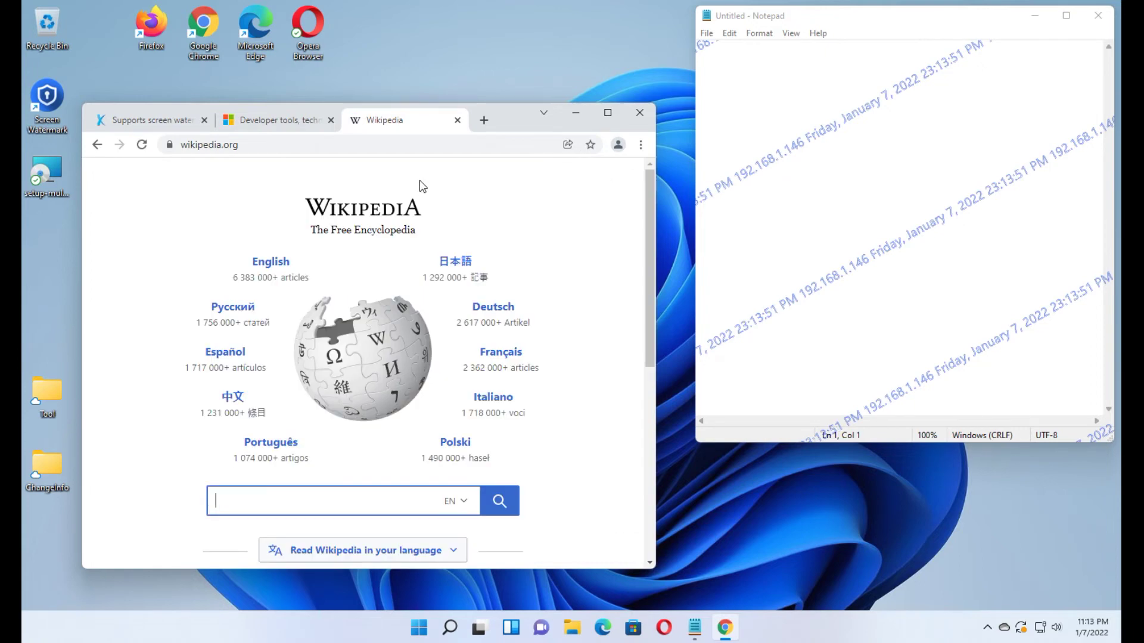
pyautogui.click(483, 120)
pyautogui.hotkey('ctrl', 't')
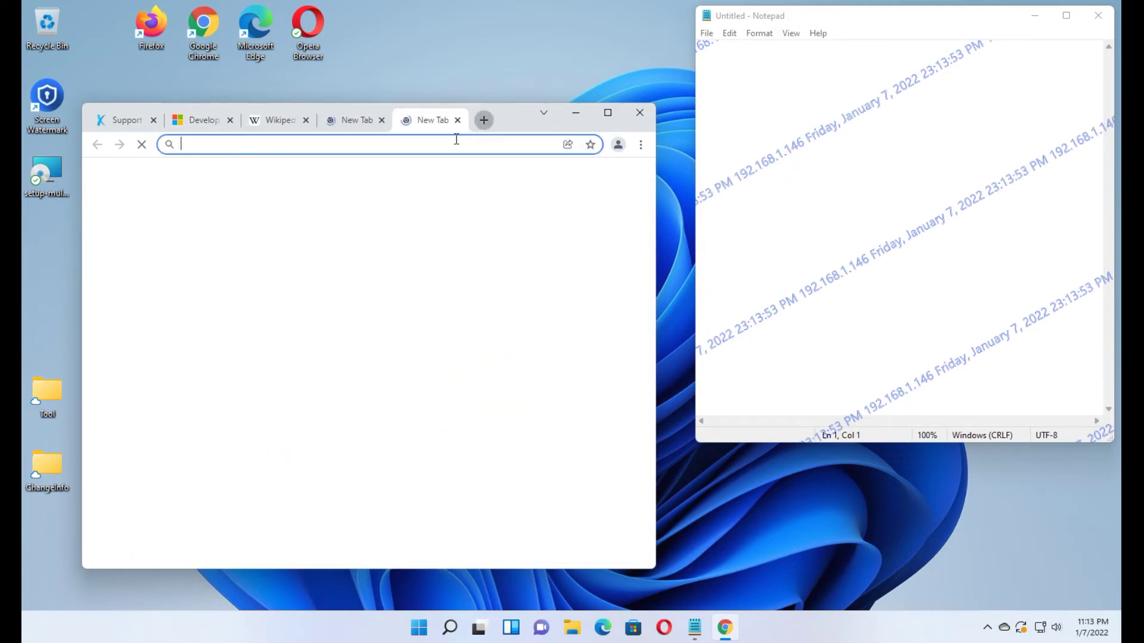
pyautogui.write('www.youtube.com')
pyautogui.press('Return')
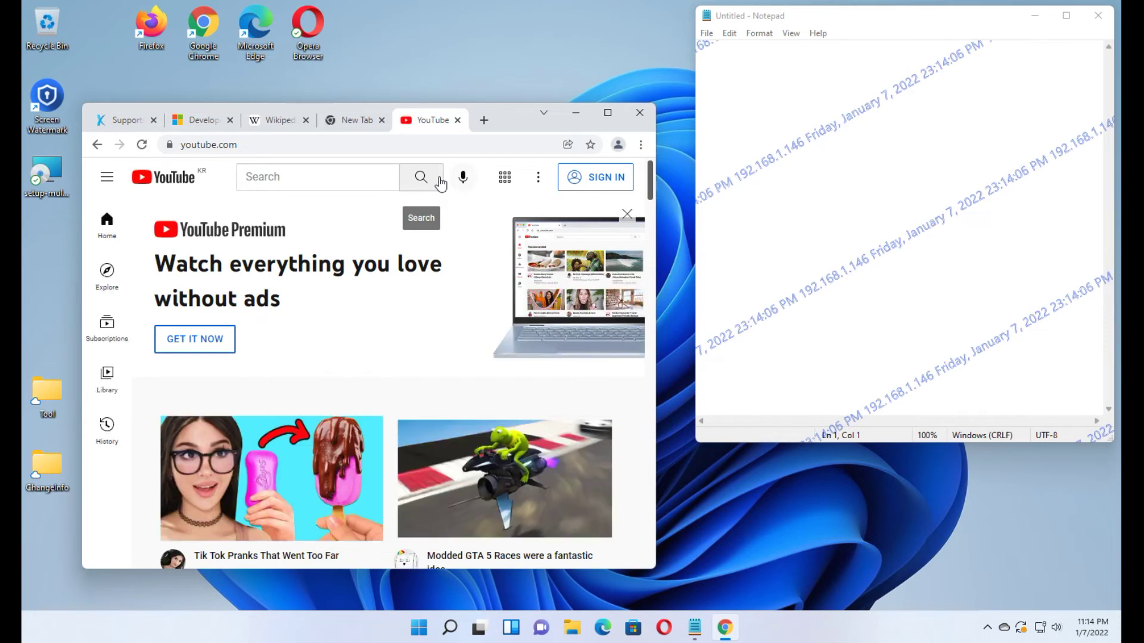
pyautogui.scroll(-2, 439, 183)
pyautogui.scroll(-1, 440, 183)
pyautogui.scroll(3, 439, 184)
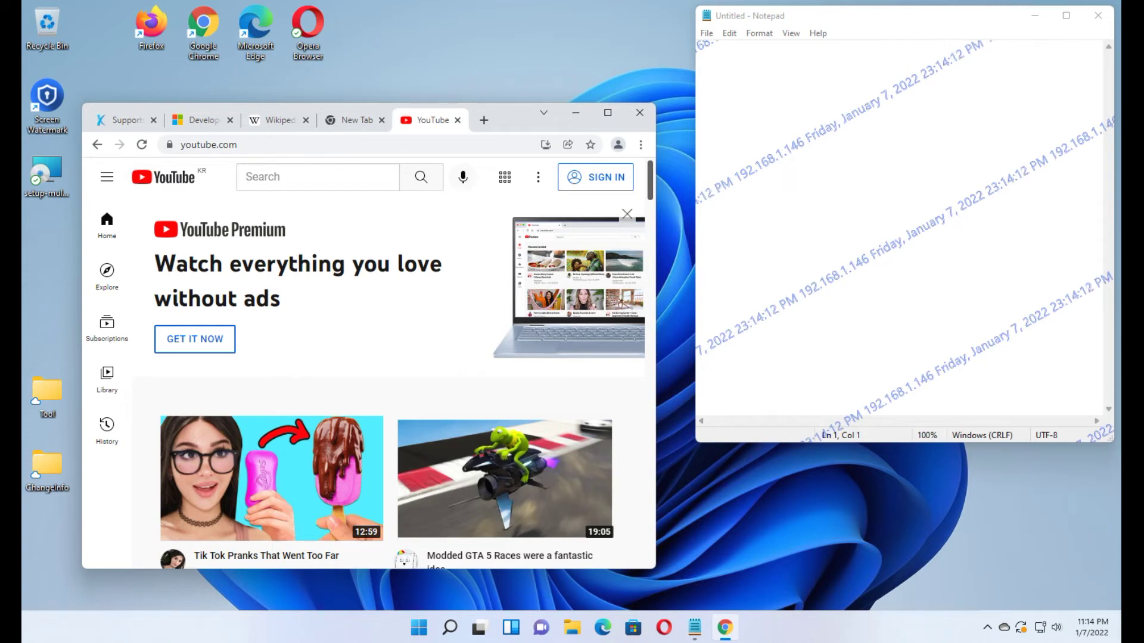
# Step: Compare watermarks across the Docs, xSecuritas, blank and Wikipedia tabs, then launch Opera
pyautogui.click(202, 126)
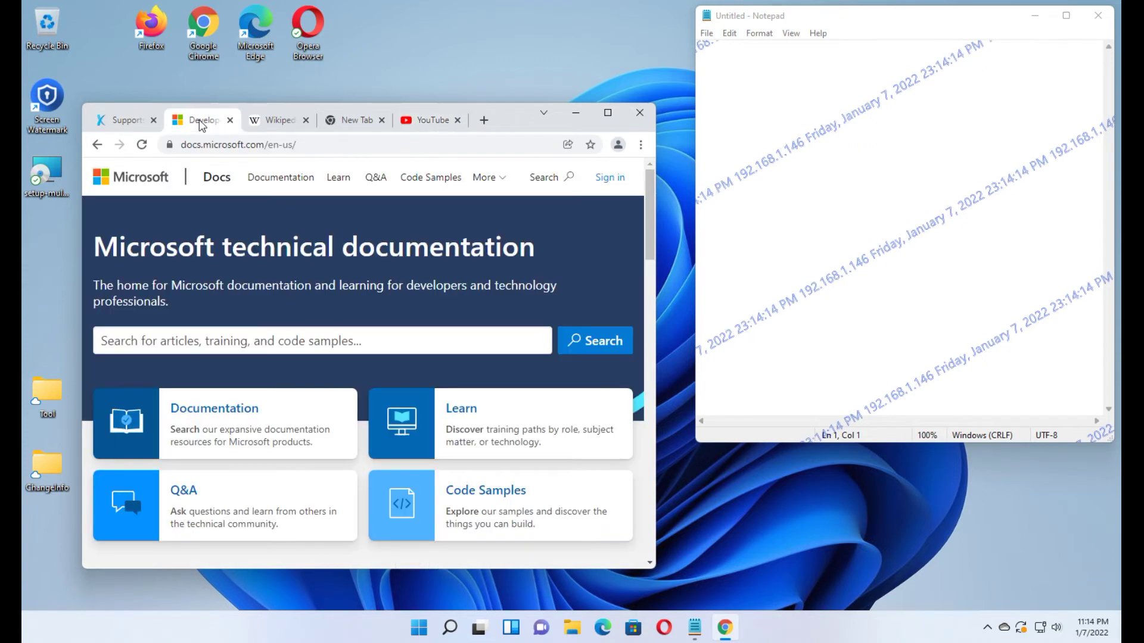
pyautogui.click(133, 123)
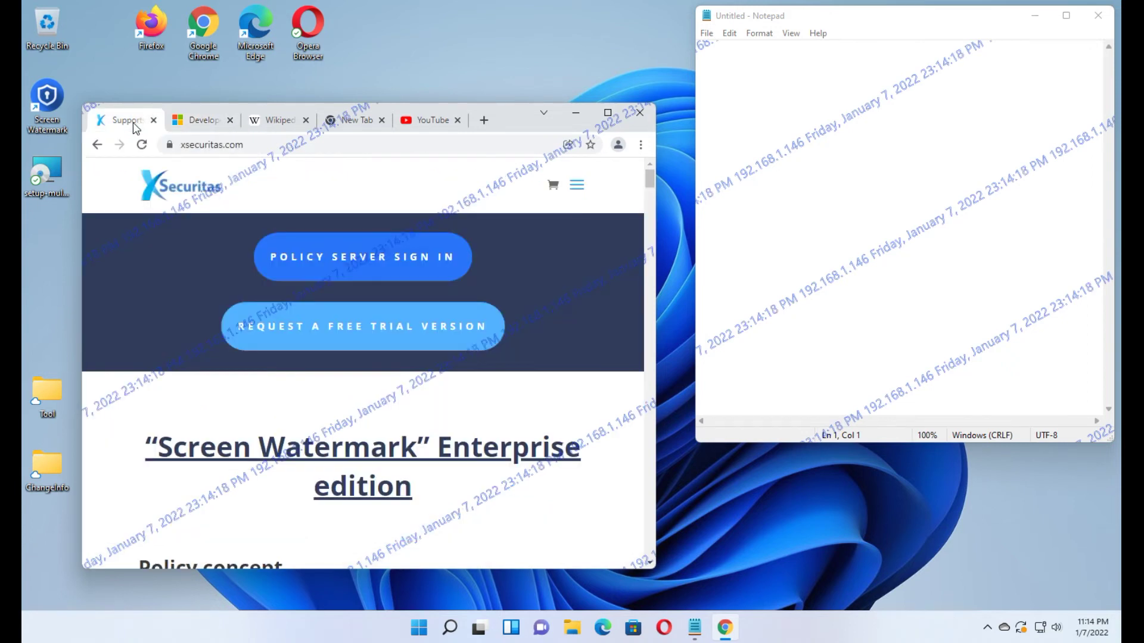
pyautogui.click(356, 120)
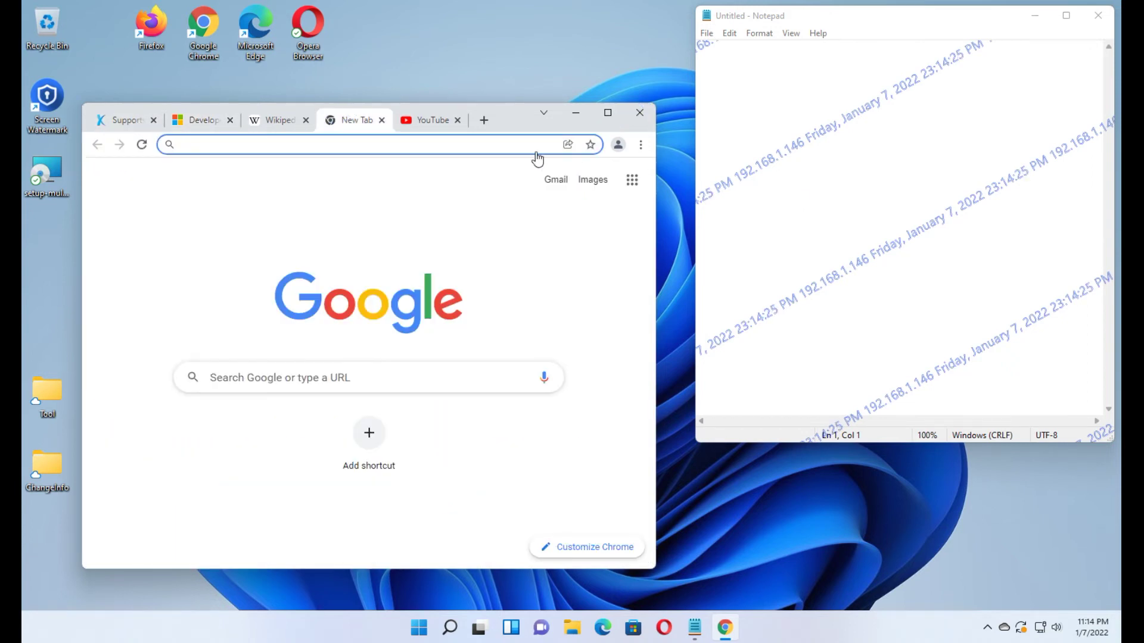
pyautogui.click(209, 126)
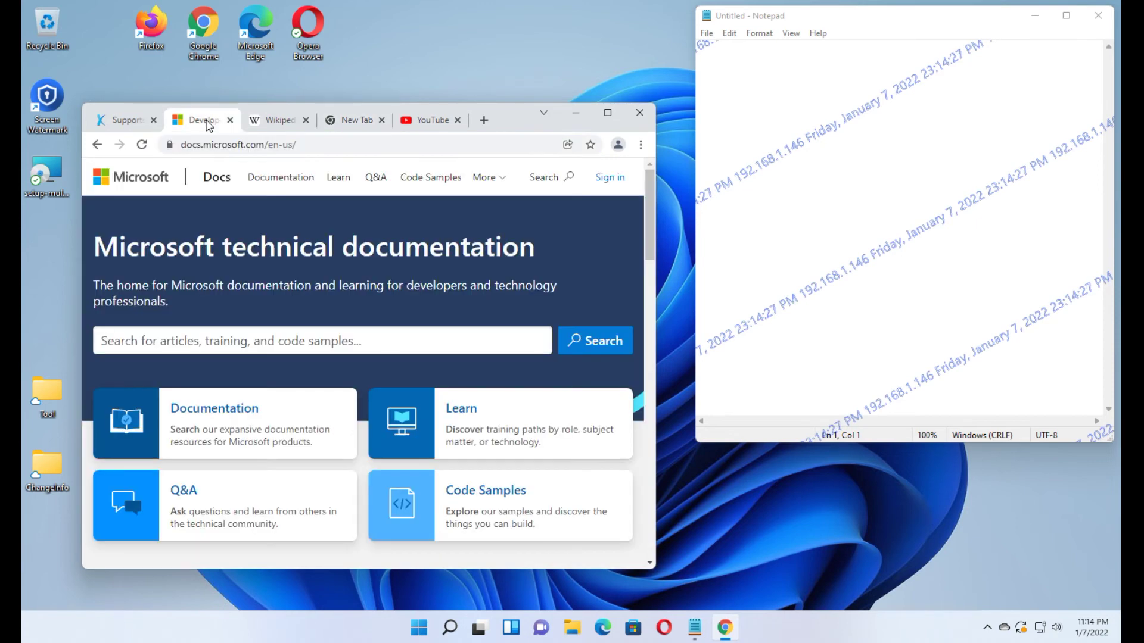
pyautogui.click(268, 121)
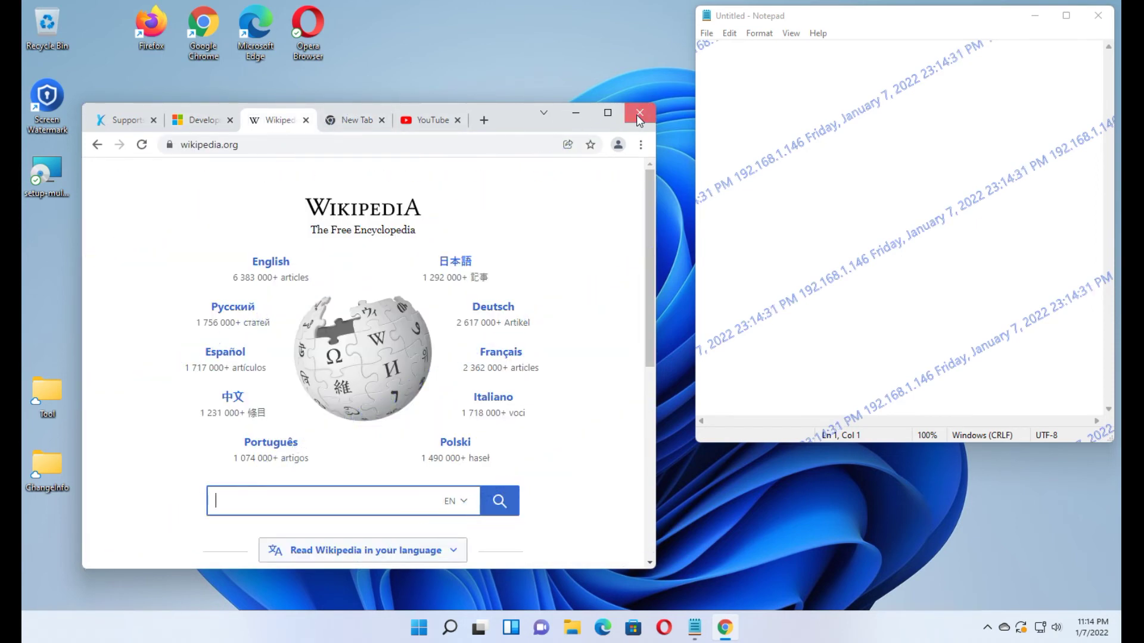
pyautogui.click(316, 30)
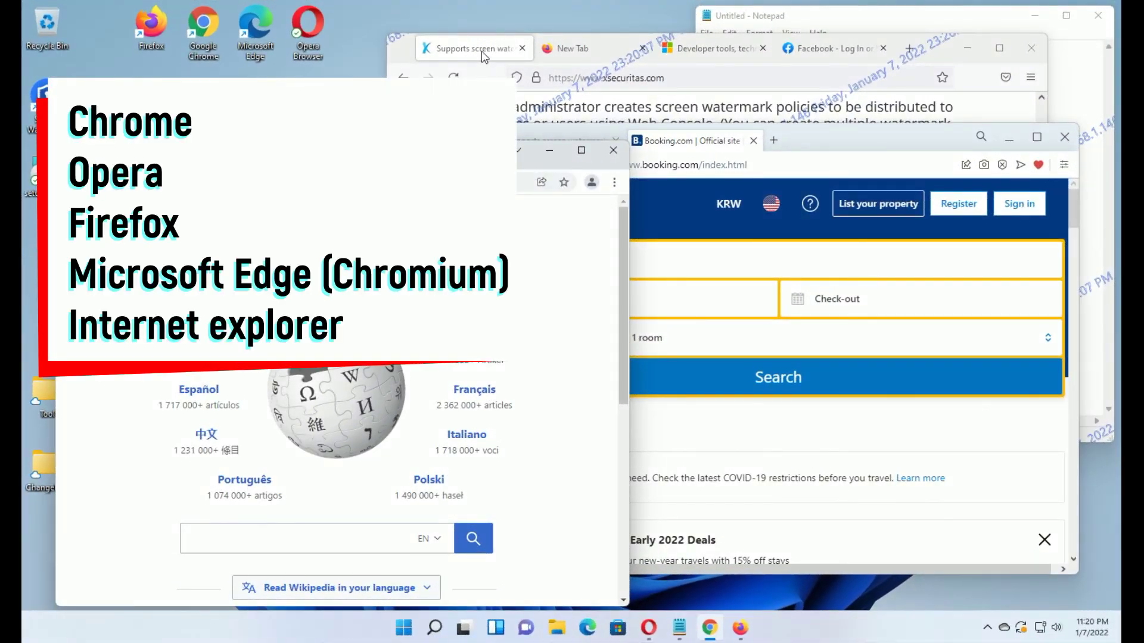
# Step: Check Firefox's Facebook and xSecuritas tabs, then Opera's xSecuritas and Booking.com tabs
pyautogui.click(482, 51)
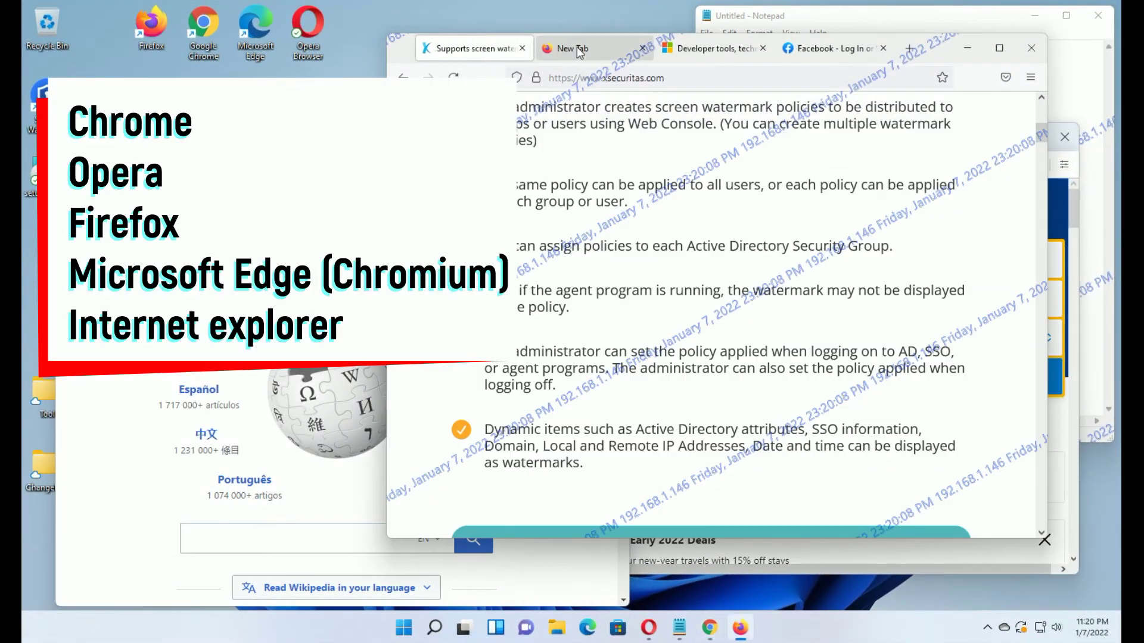
pyautogui.click(836, 49)
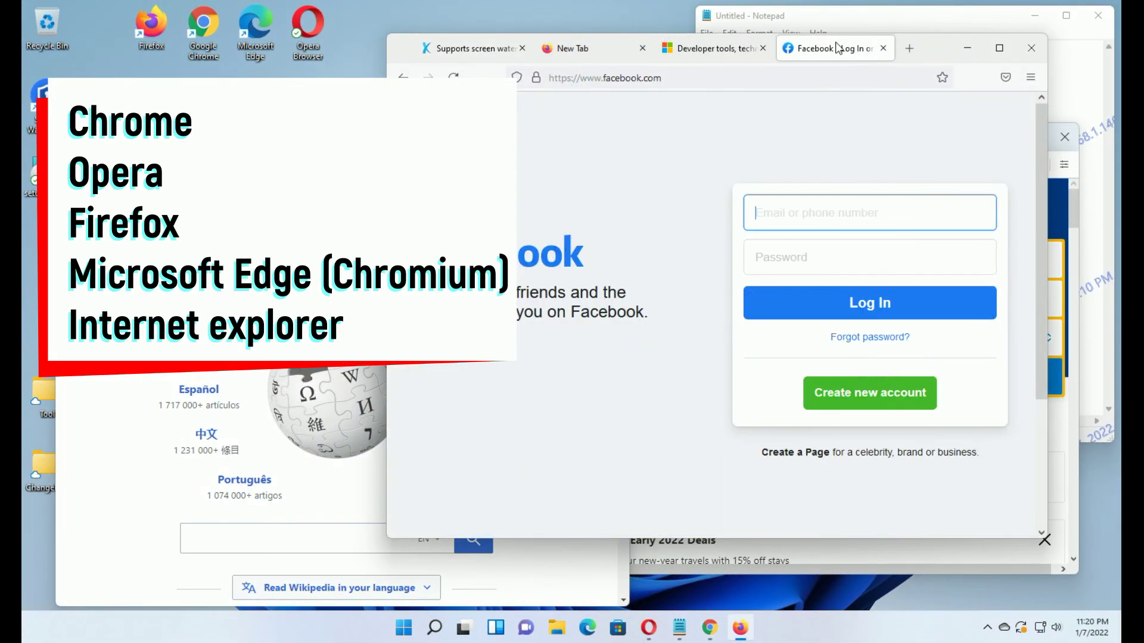
pyautogui.click(490, 52)
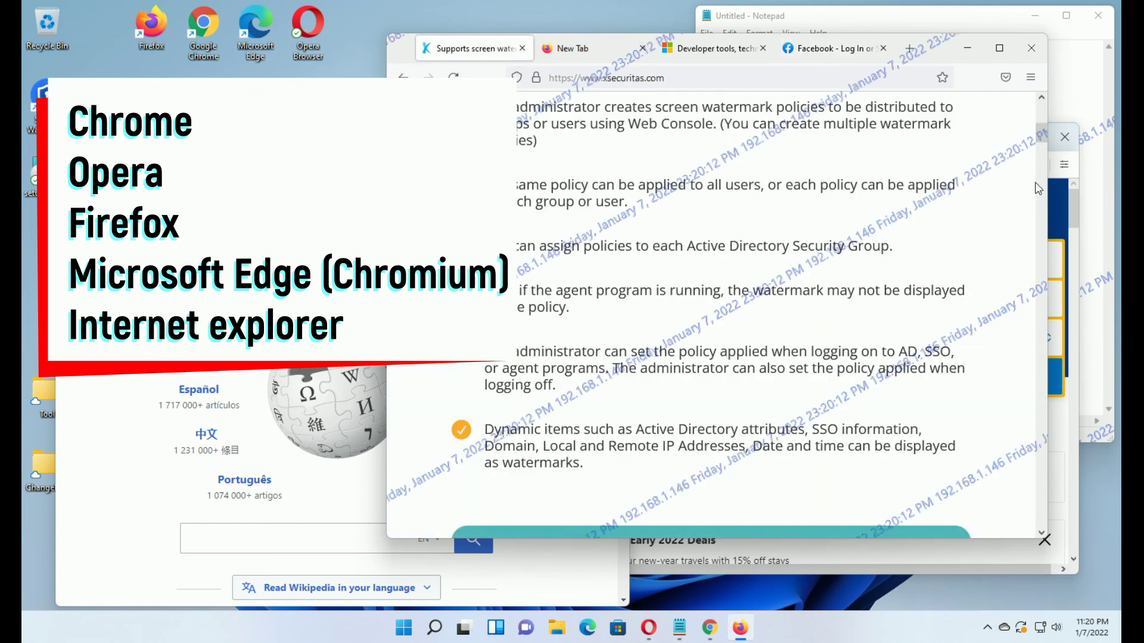
pyautogui.click(1080, 185)
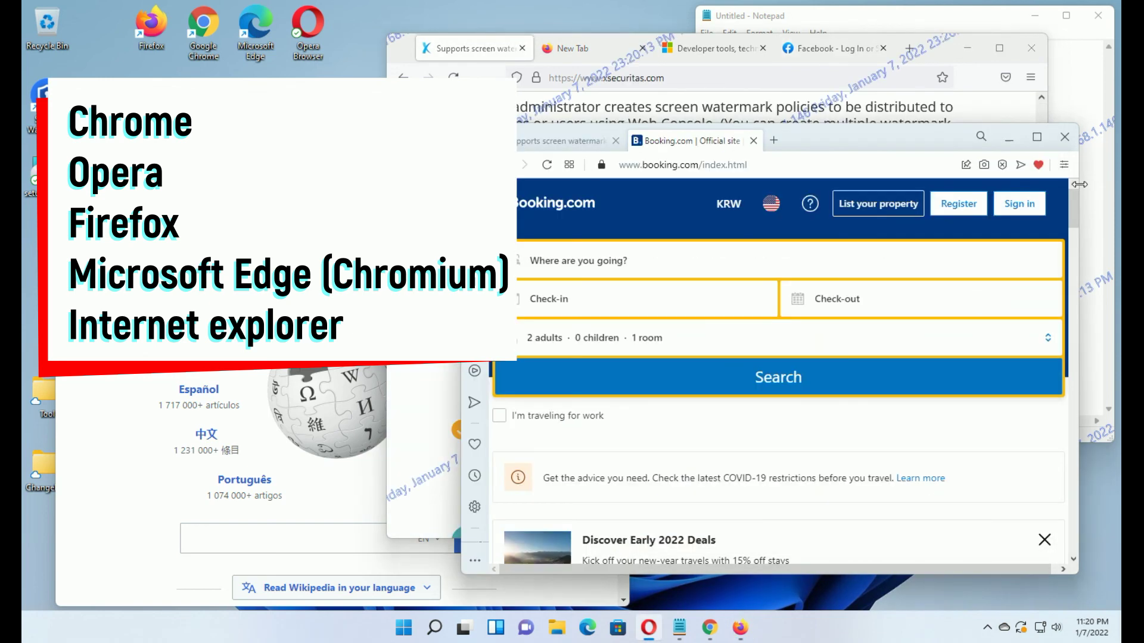
pyautogui.click(564, 143)
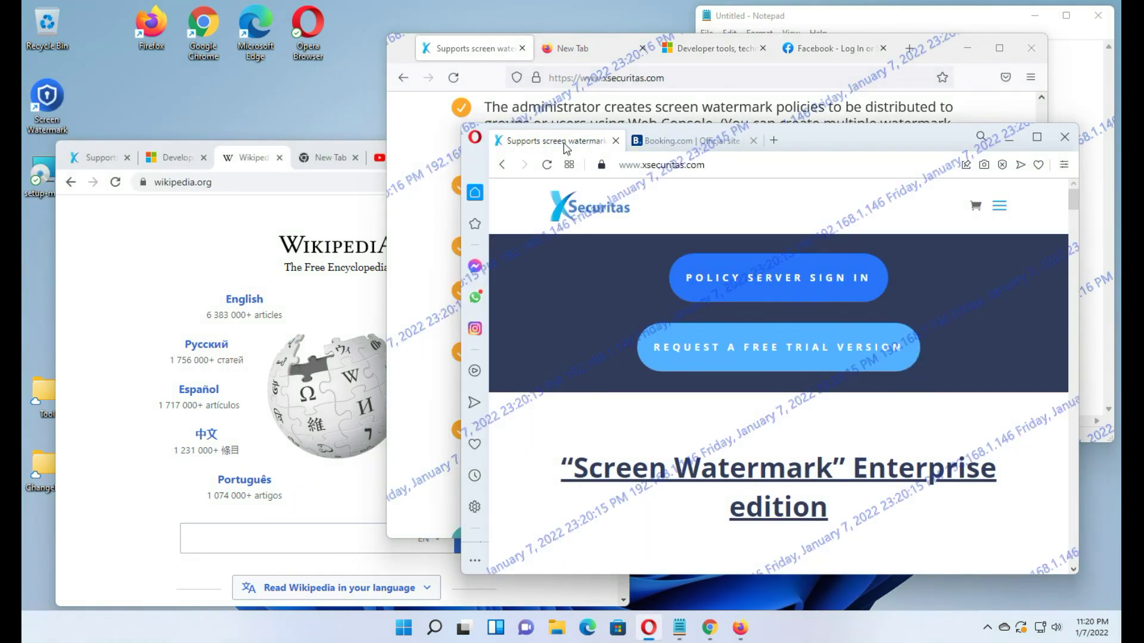
pyautogui.hotkey('ctrl', 'Tab')
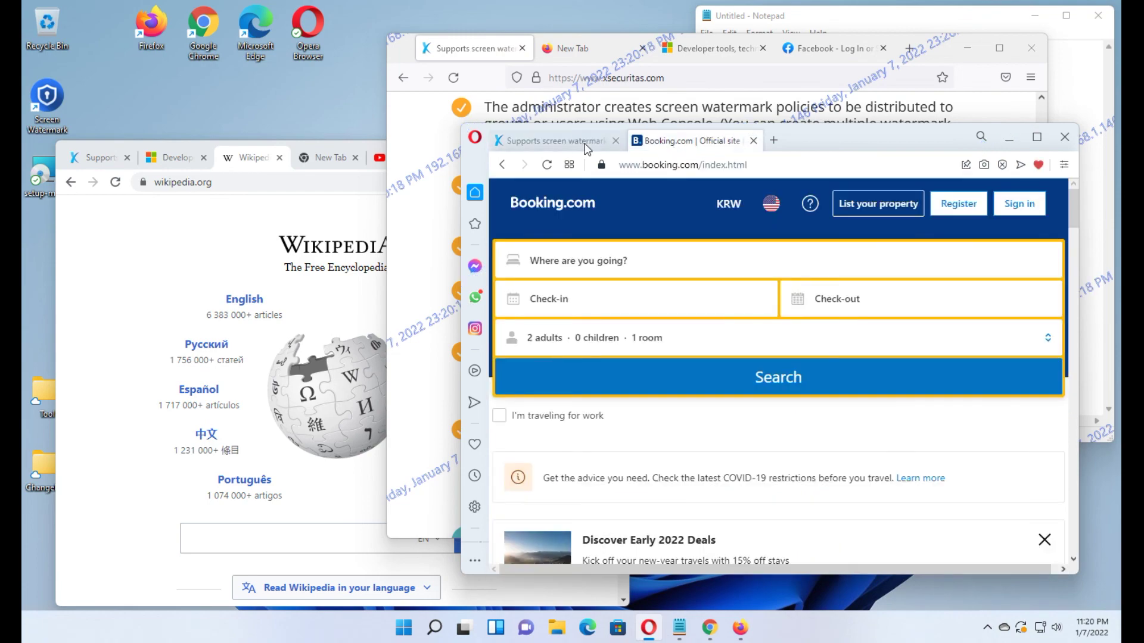